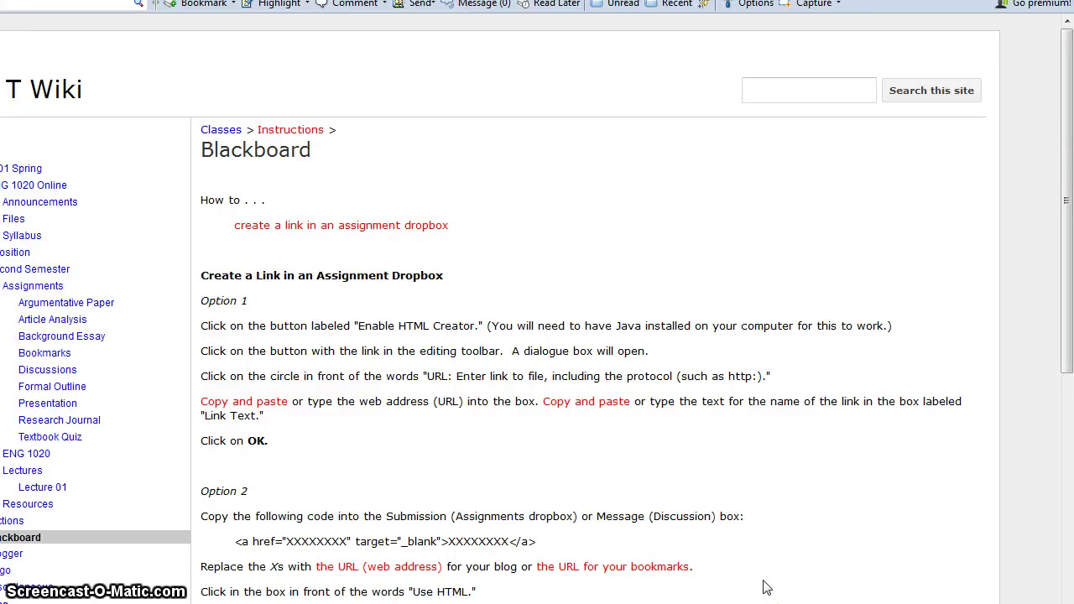
click(766, 583)
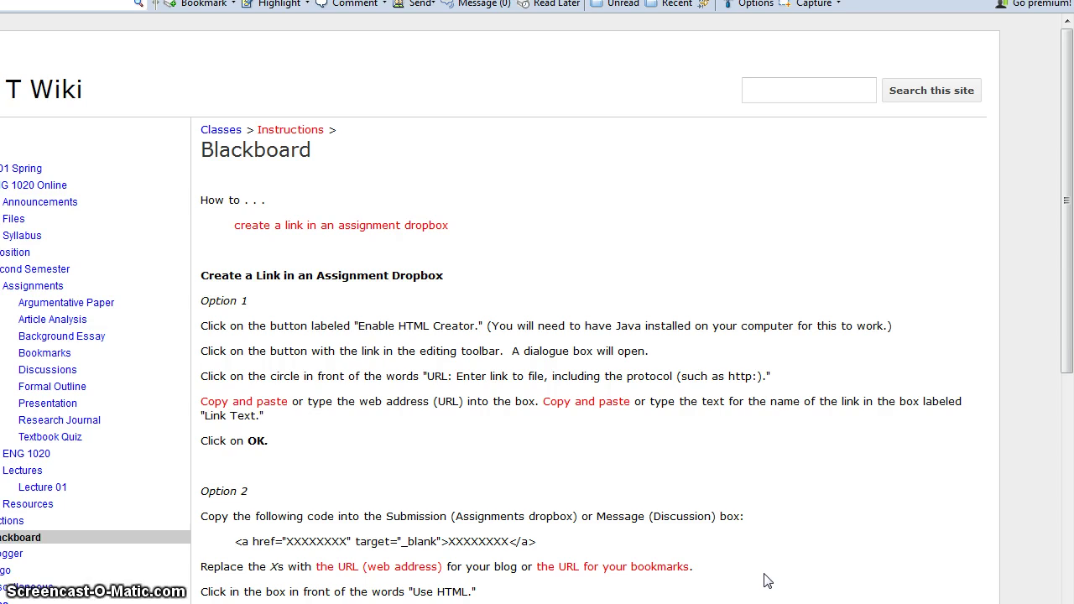
click(763, 571)
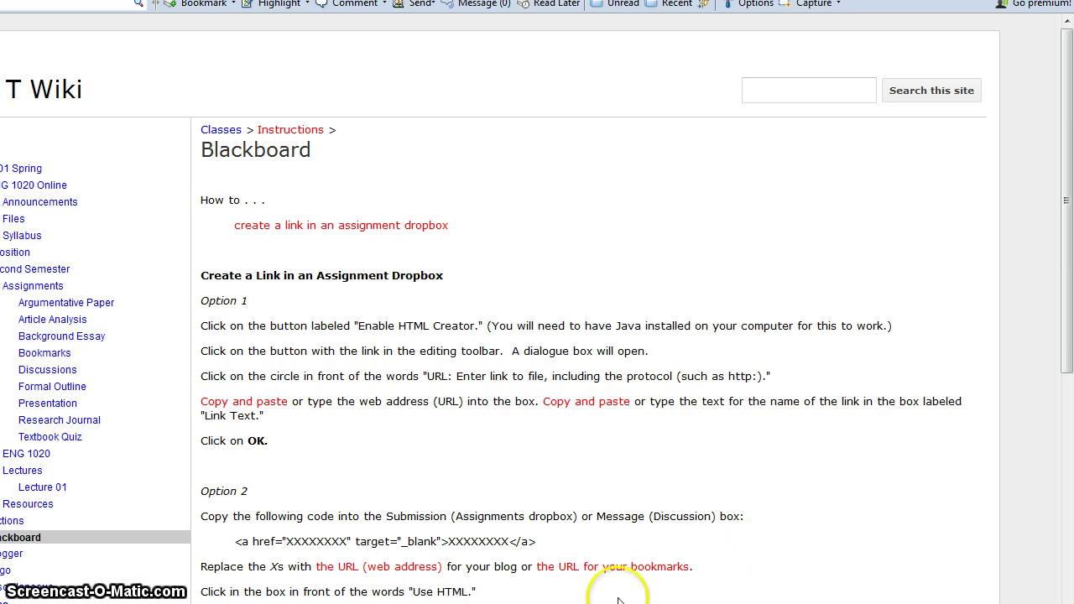
- Get the web address of the Research Journal Assignments blog and return to the Blackboard RJA 1 Dropbox submission
click(353, 492)
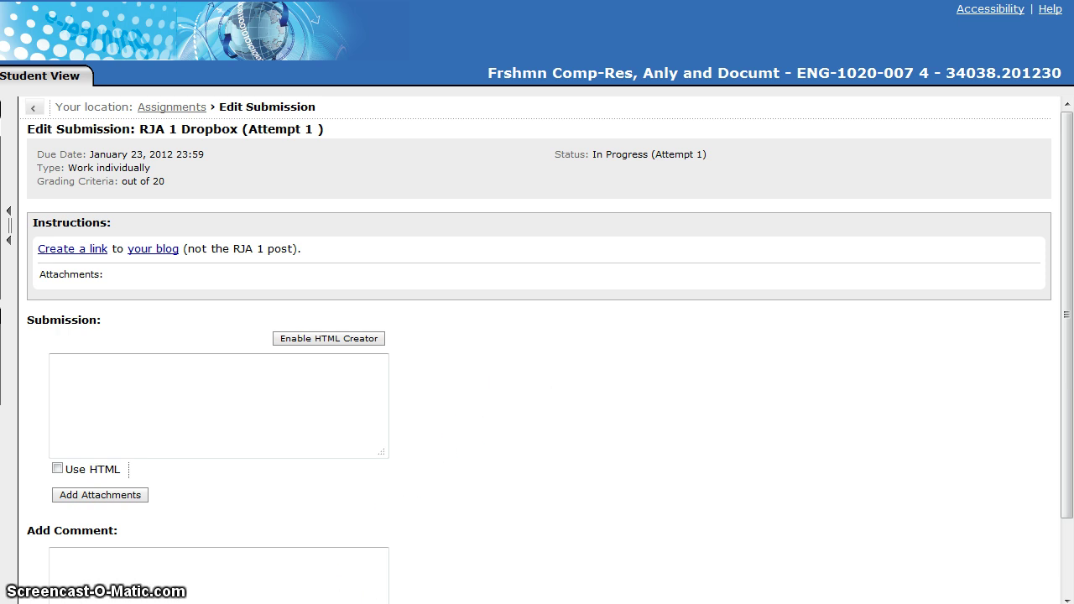
click(42, 602)
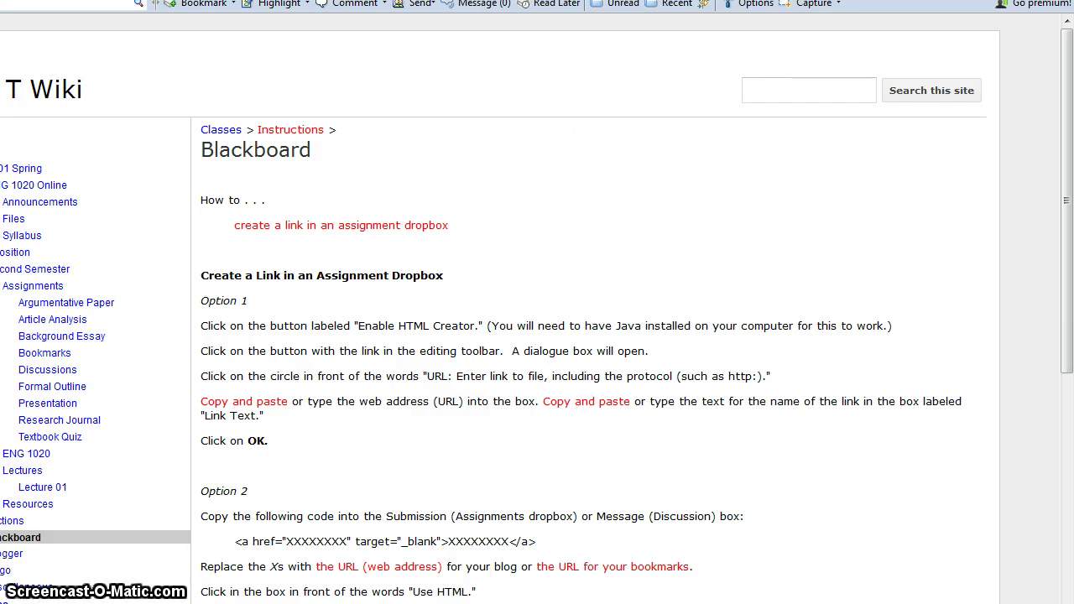
click(572, 2)
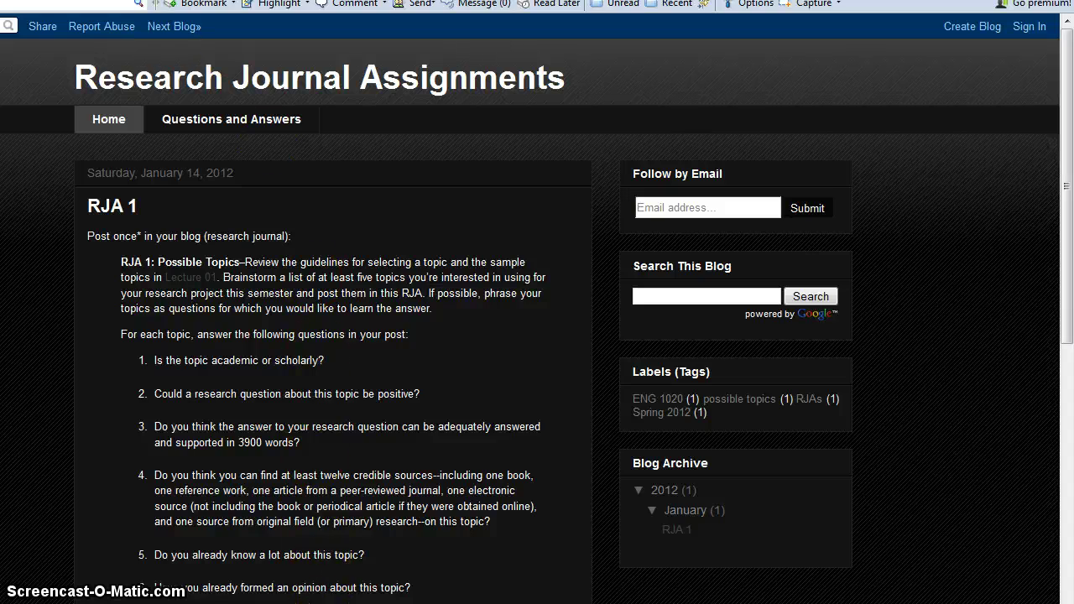
click(195, 603)
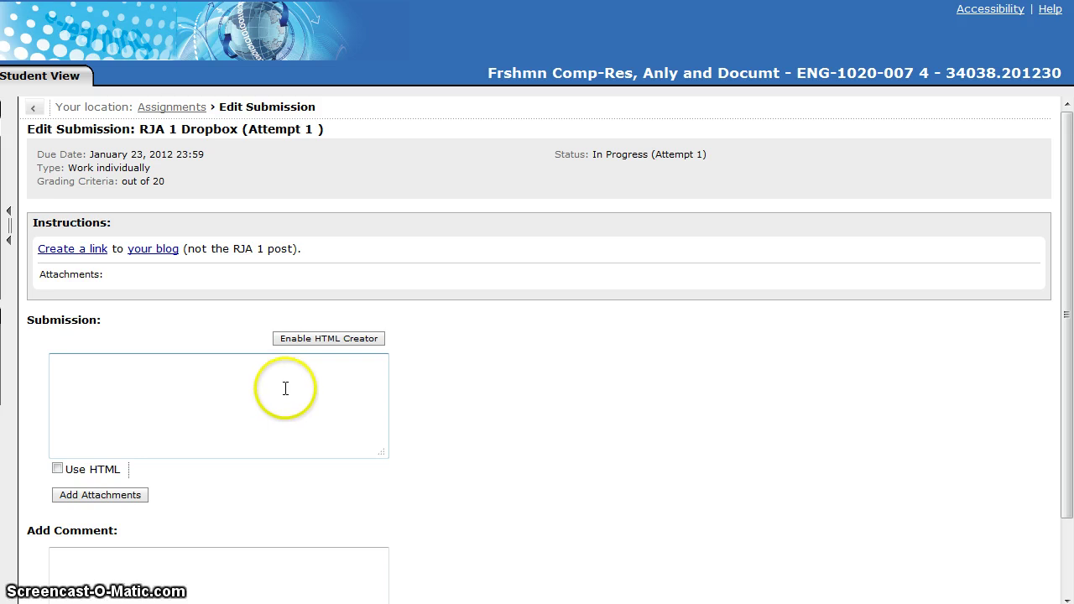
- Enable the HTML Creator for the RJA 1 Dropbox submission box
click(326, 344)
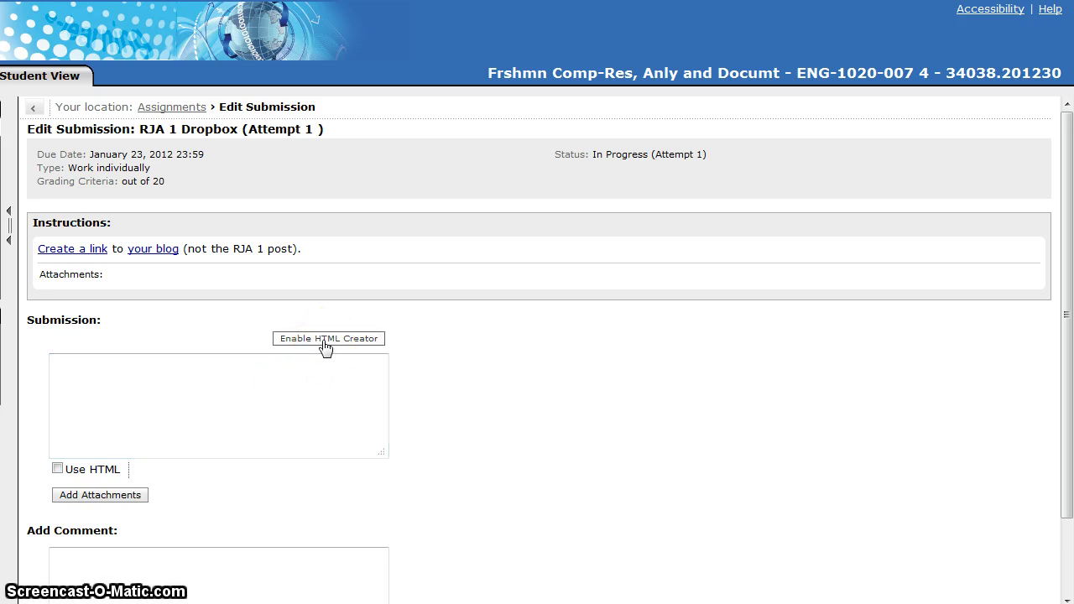
click(326, 344)
click(347, 392)
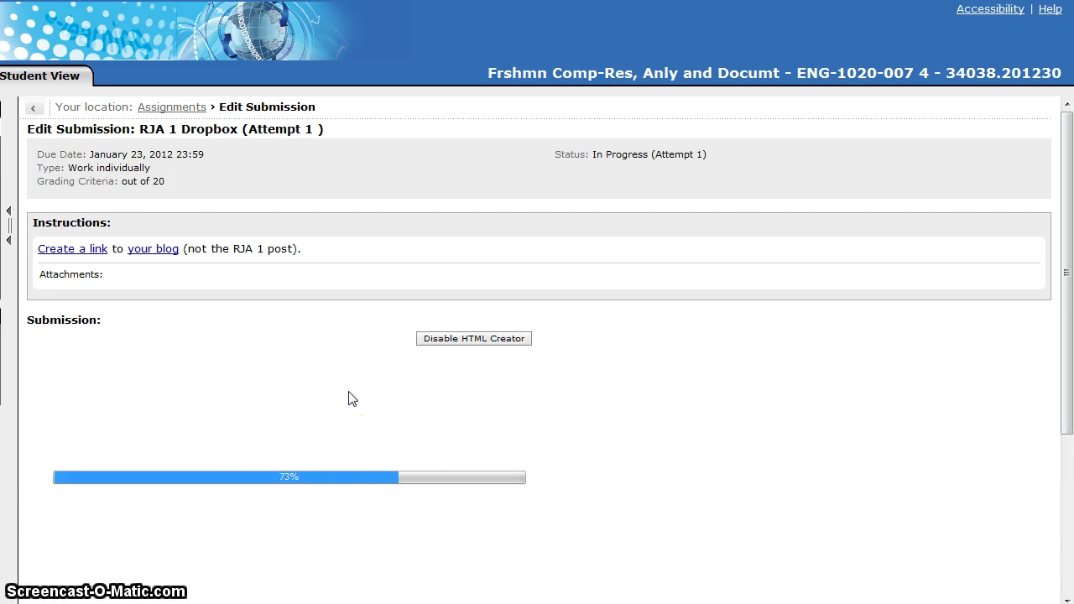
click(360, 401)
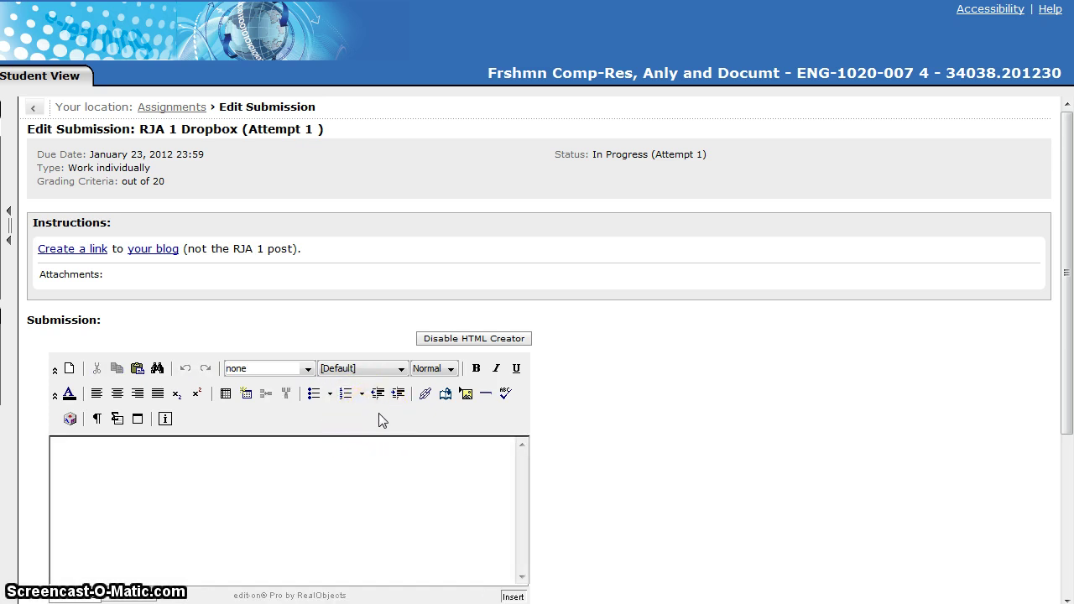
click(426, 396)
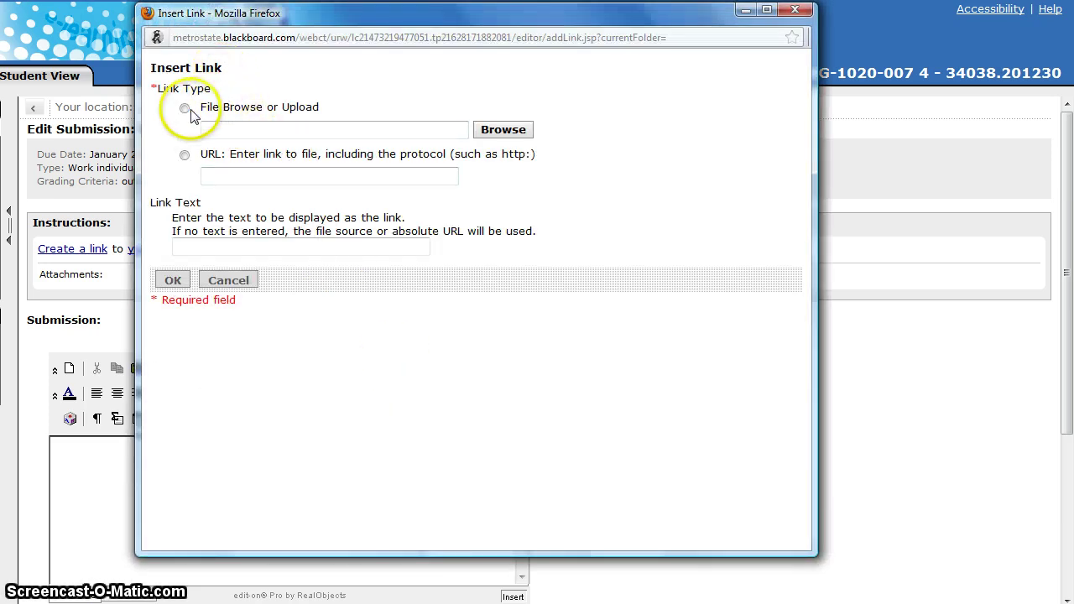
click(185, 158)
click(194, 178)
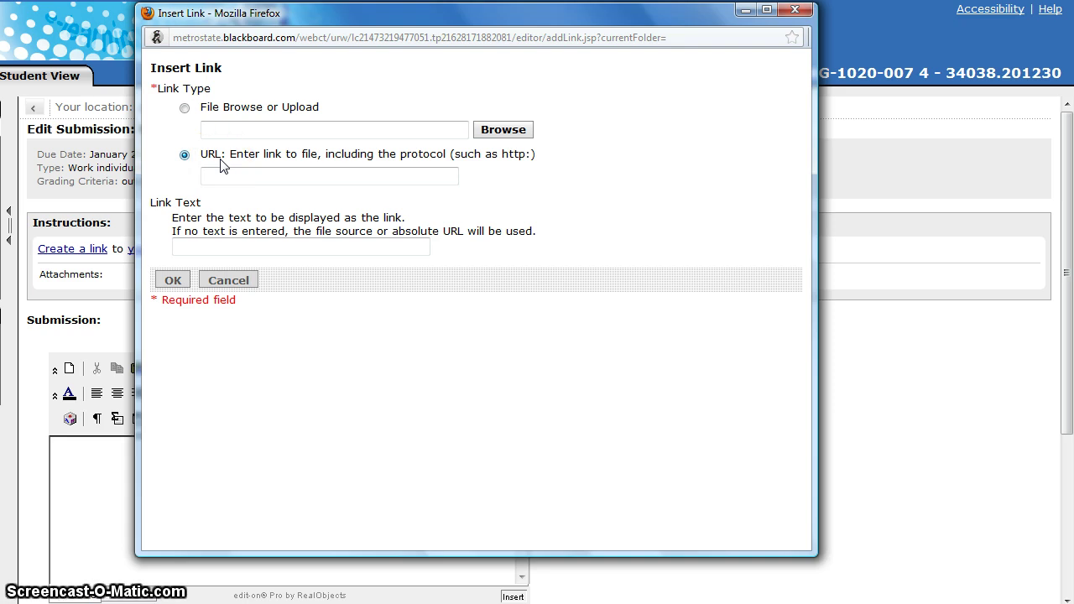
click(224, 171)
click(224, 175)
text(http://researchjournalassignments.blogspot.com/)
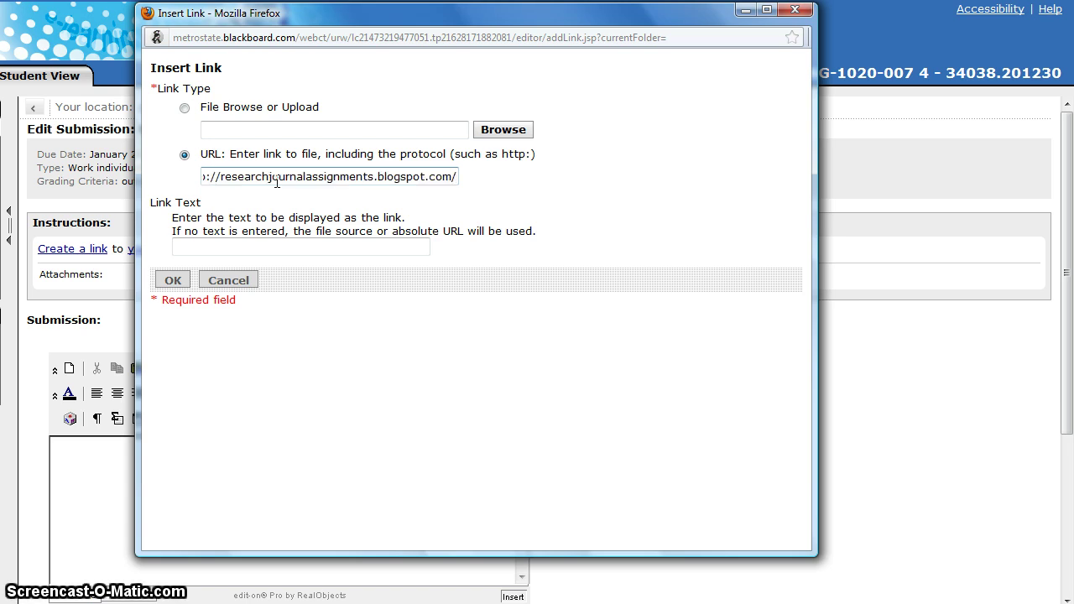
click(271, 190)
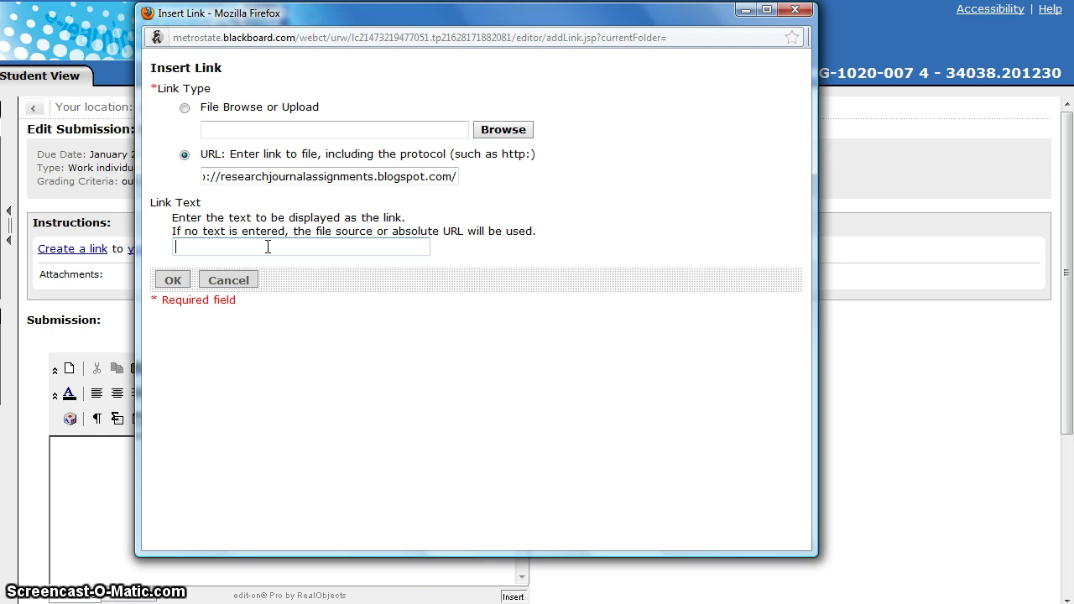
text(http://researchjournalassignments.blogspot.com/)
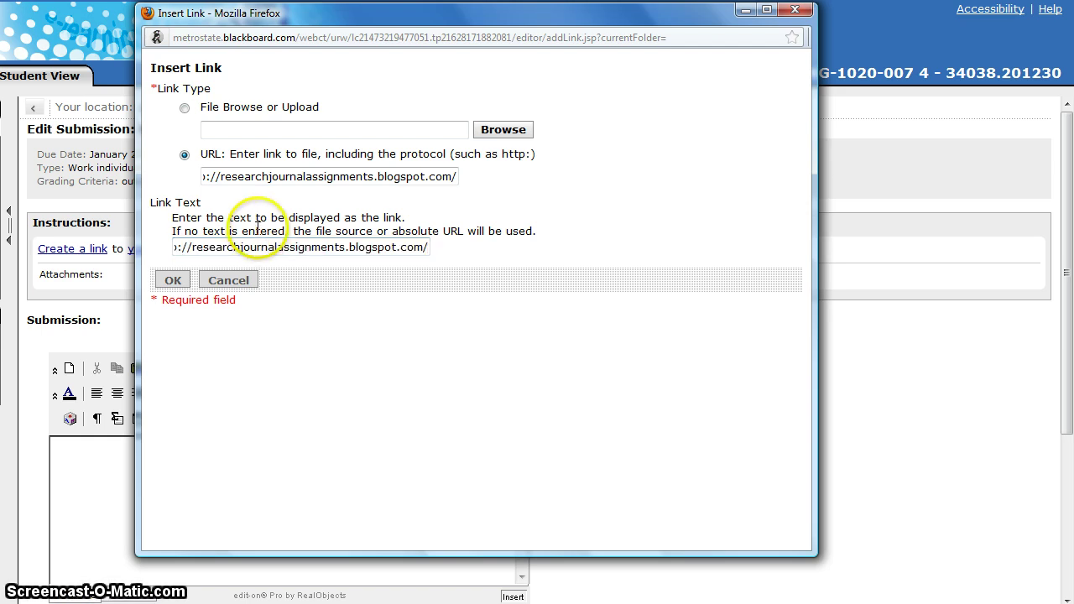
click(174, 281)
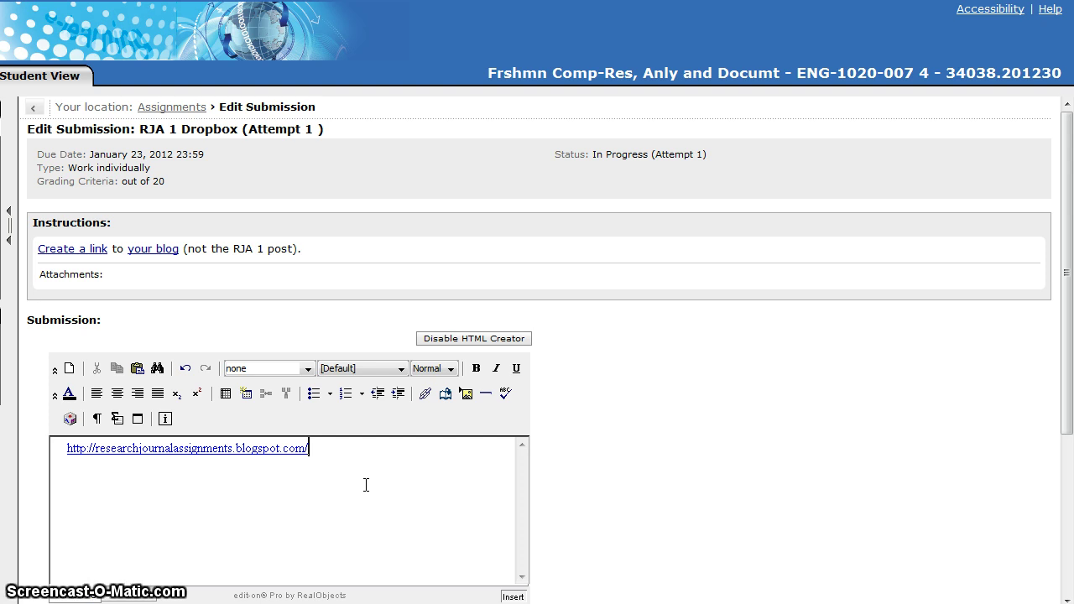
- Delete the blog link from the submission and disable the HTML Creator
scroll(364, 493, down, 3)
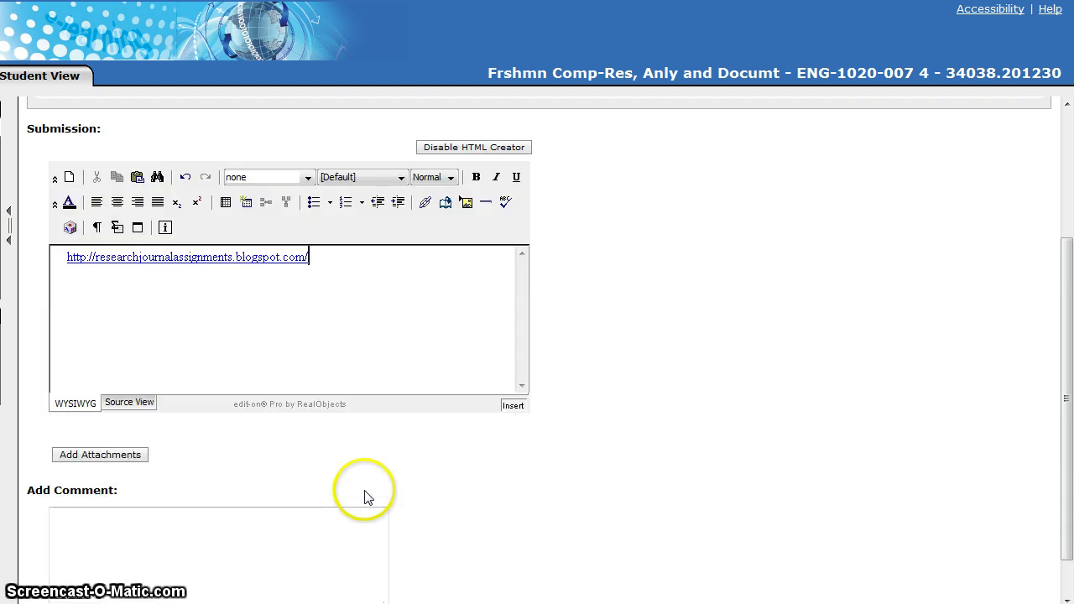
scroll(364, 491, down, 1)
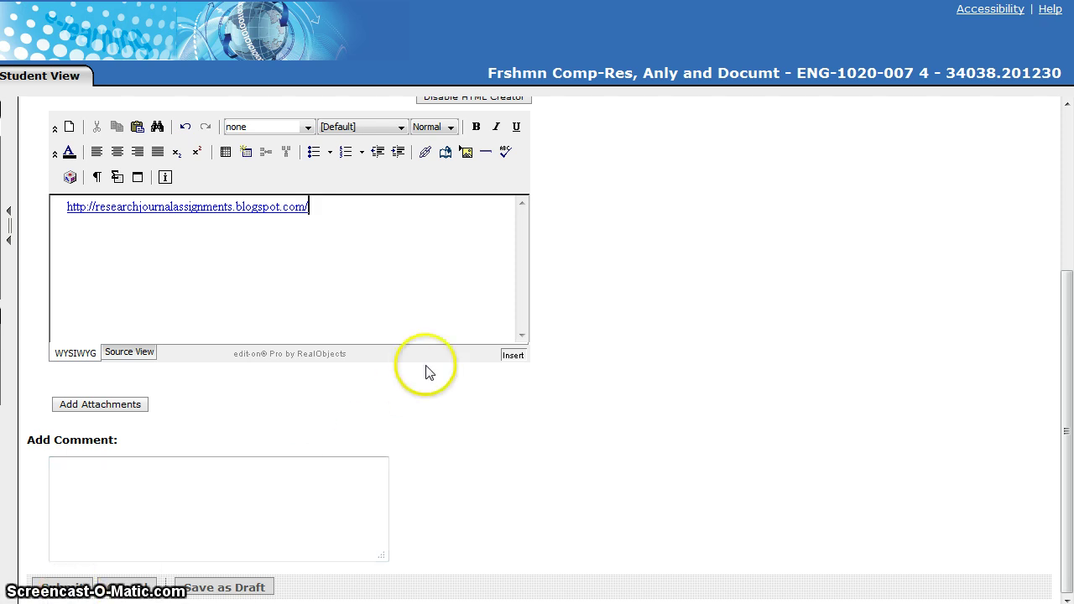
scroll(469, 395, up, 3)
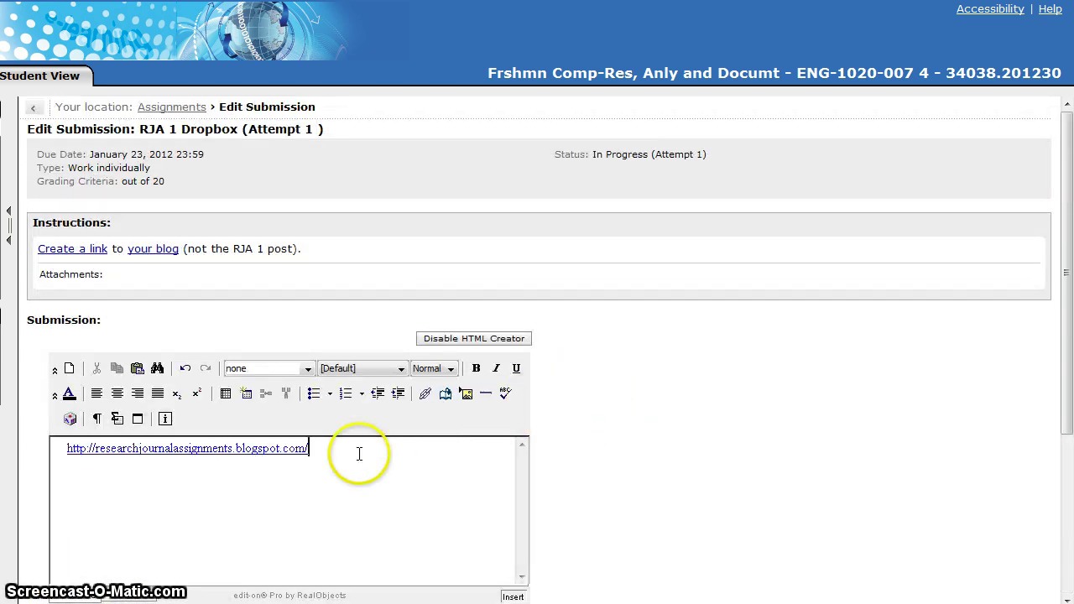
drag(325, 450, 59, 458)
key(Delete)
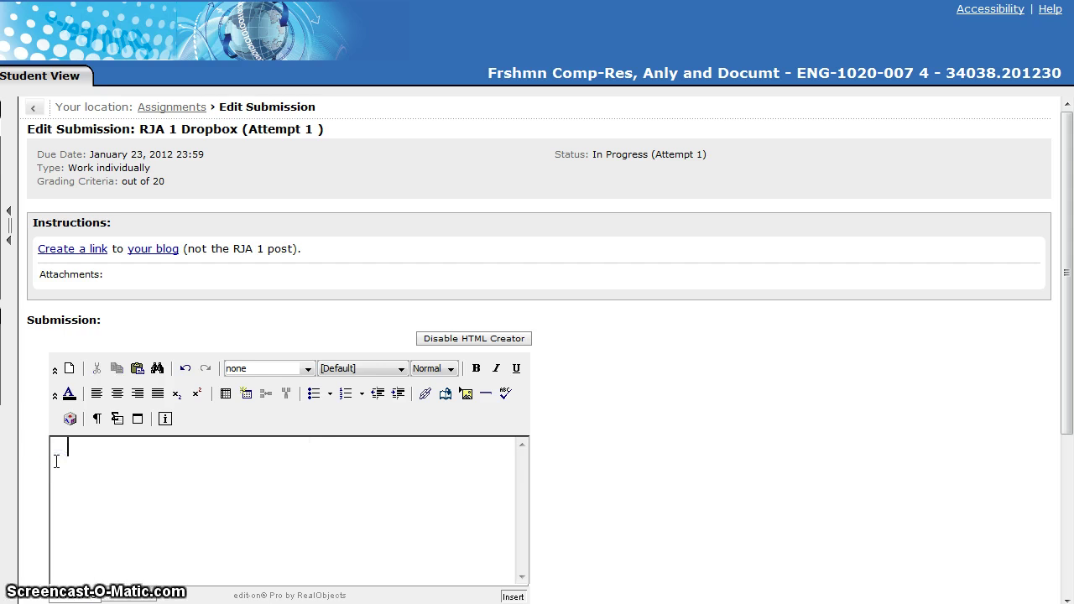
click(472, 338)
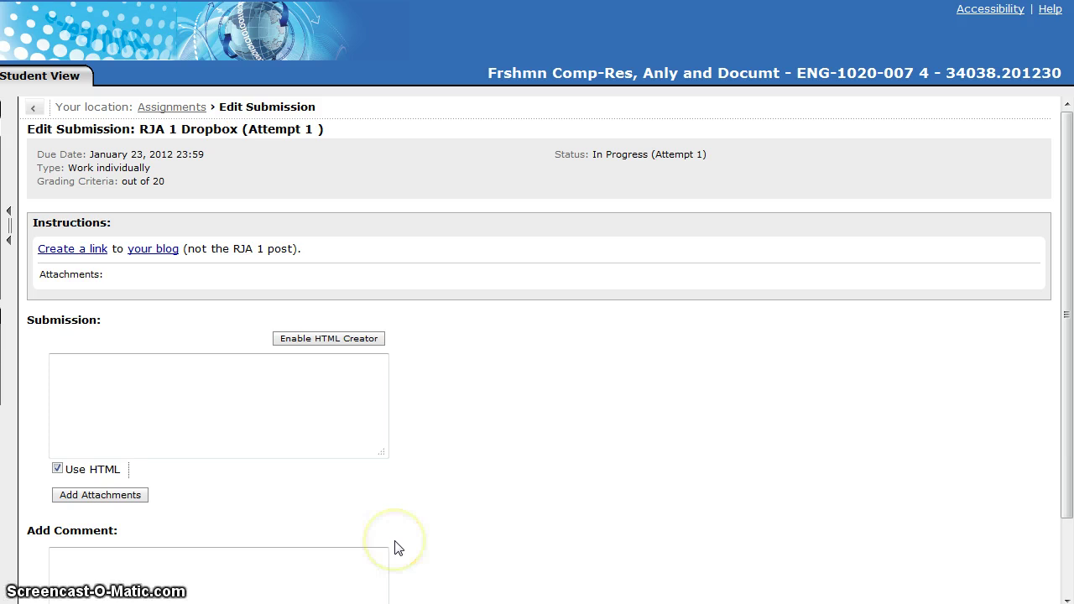
- Switch to the wiki's Blackboard instructions and copy the Option 2 code <a href="XXXXXXXX" target="_blank">XXXXXXXX</a>
mouse_move(201, 603)
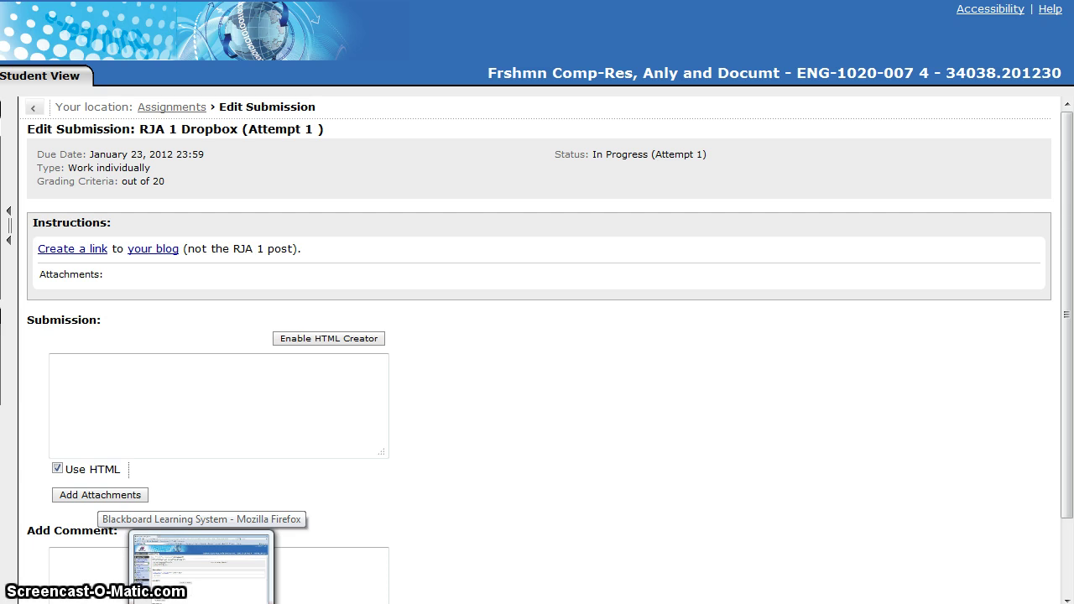
mouse_move(67, 603)
click(68, 570)
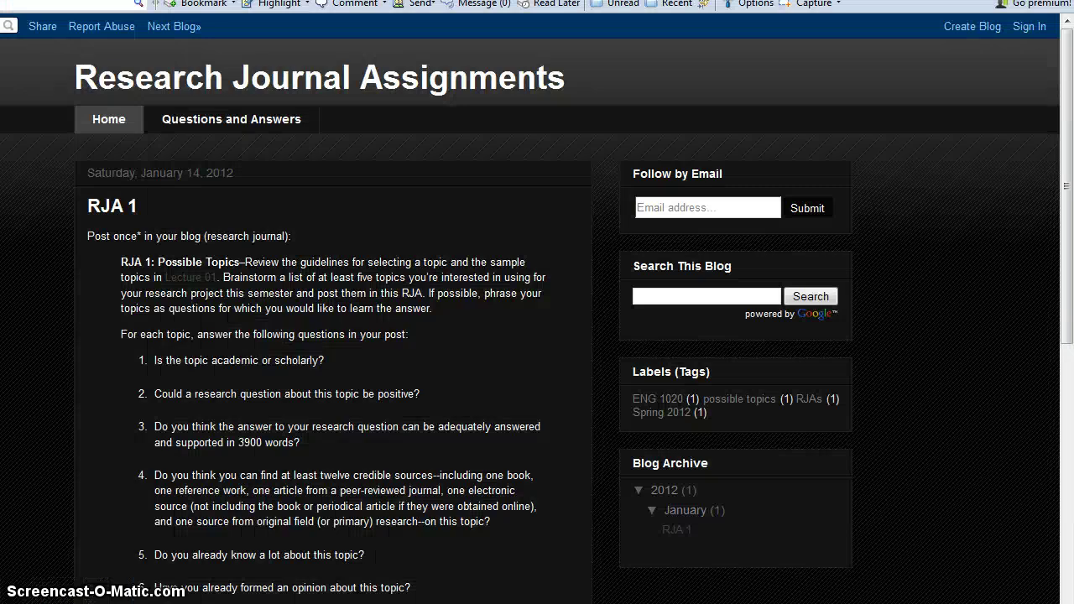
click(414, 0)
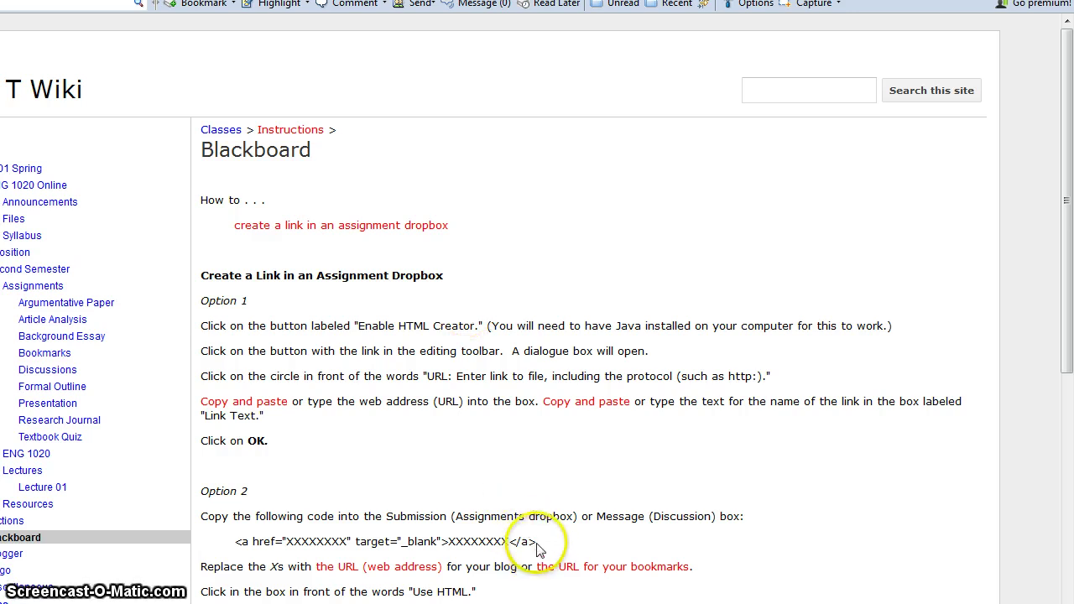
drag(536, 547, 231, 544)
key(ctrl+c)
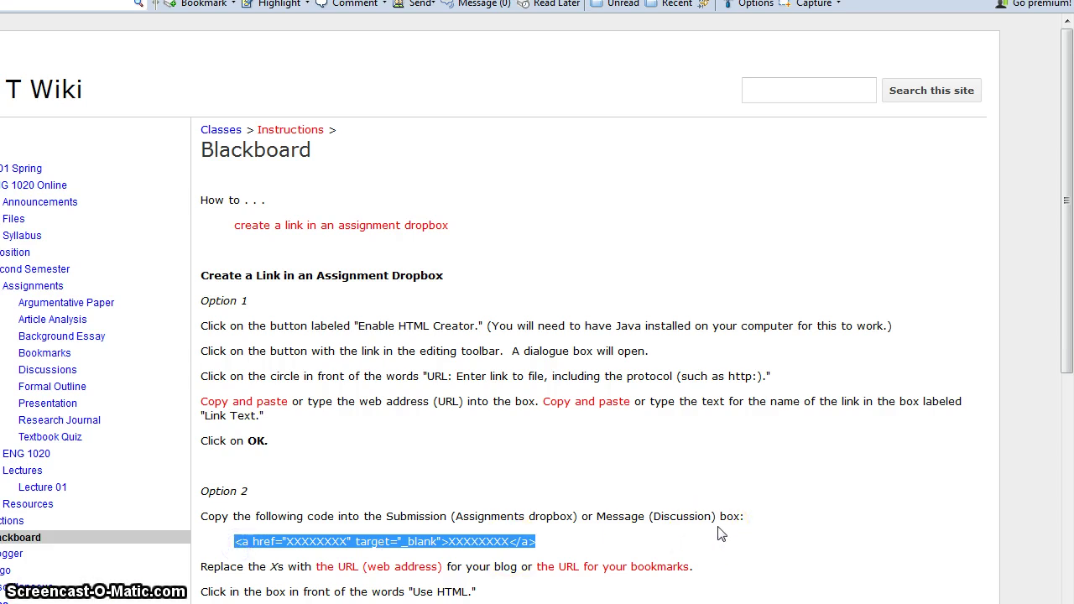
- Switch to the blank Word document and paste the copied link code into it
click(526, 597)
click(394, 602)
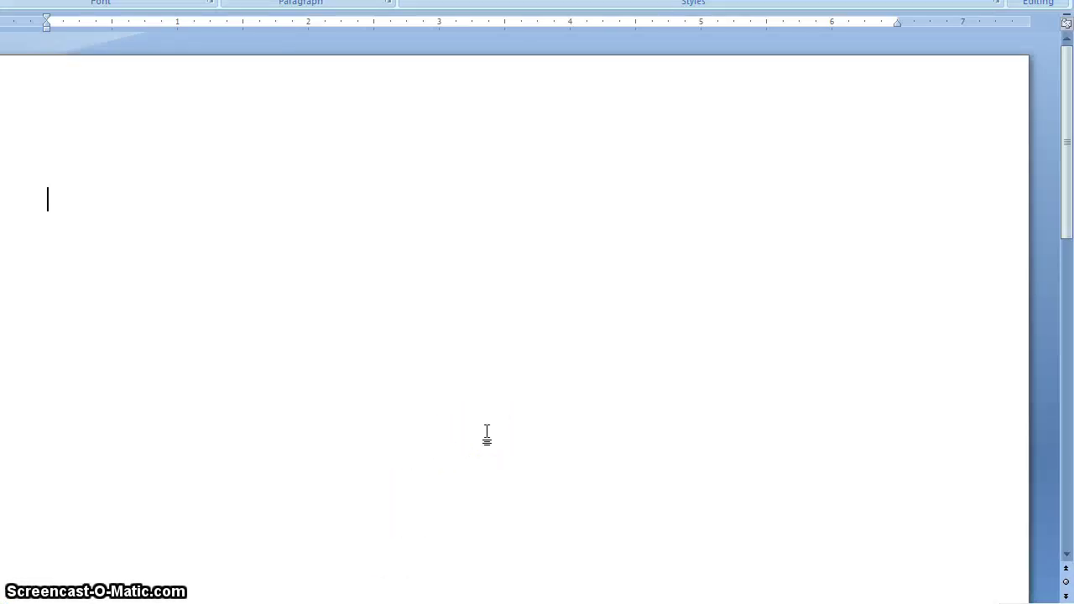
key(ctrl+v)
click(482, 403)
- Copy the web address of the Research Journal Assignments blog in the browser and return to the Word document
click(328, 593)
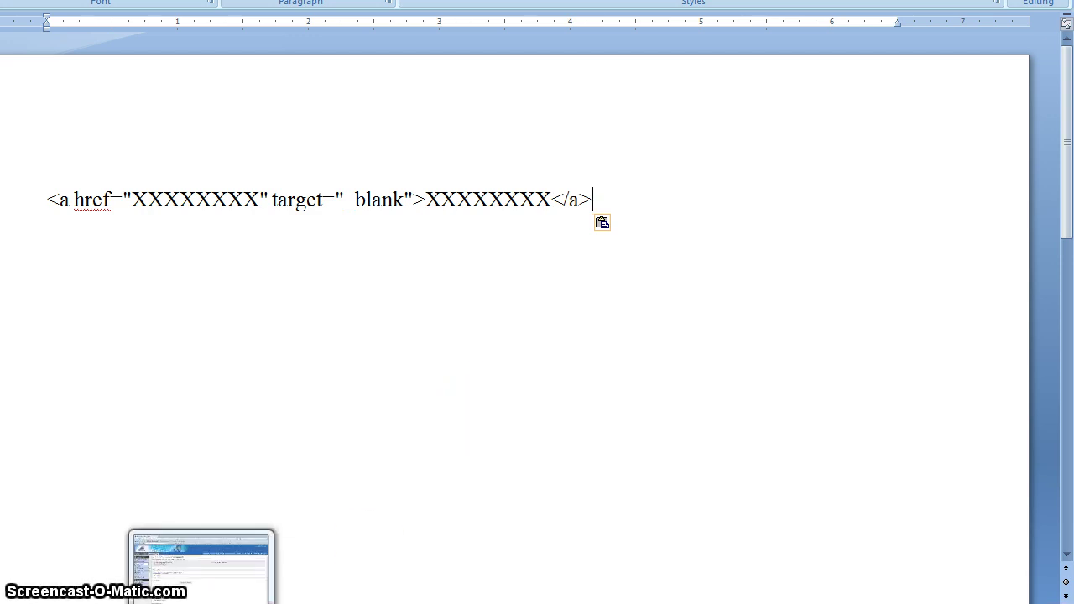
click(67, 588)
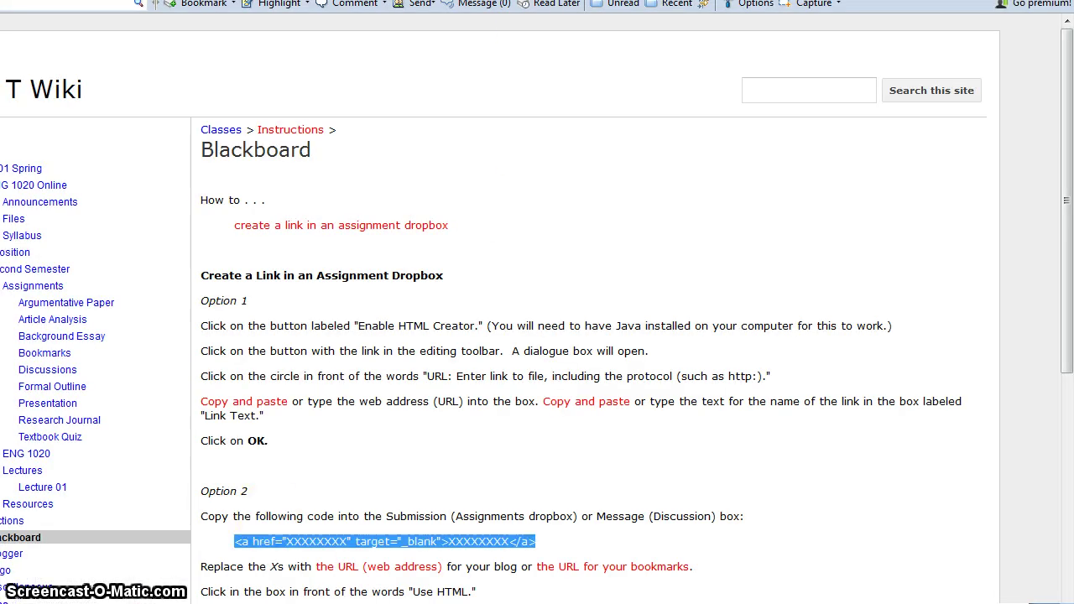
click(537, 1)
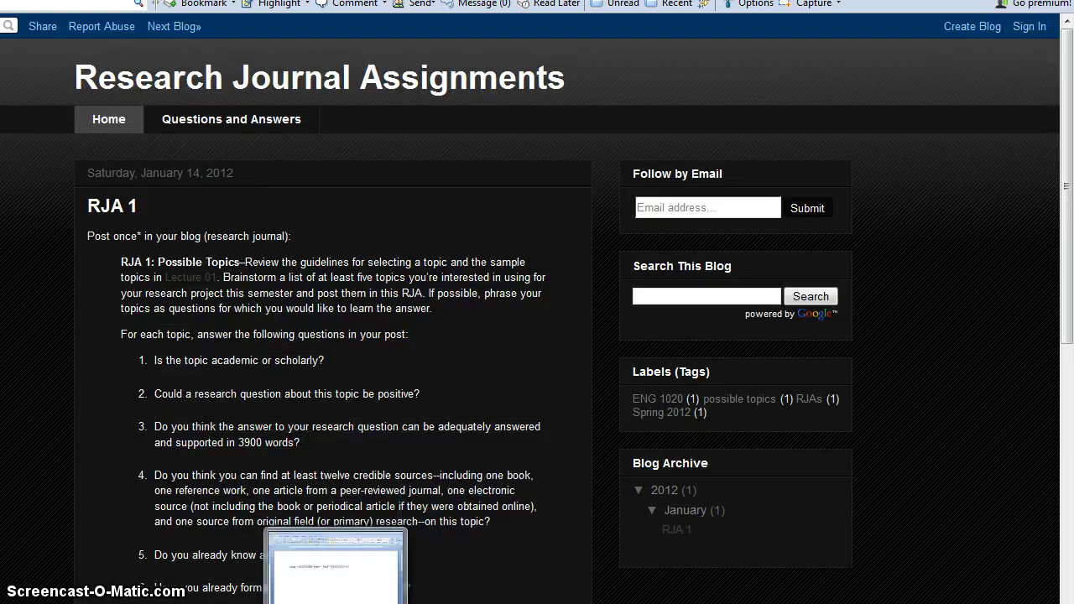
click(335, 600)
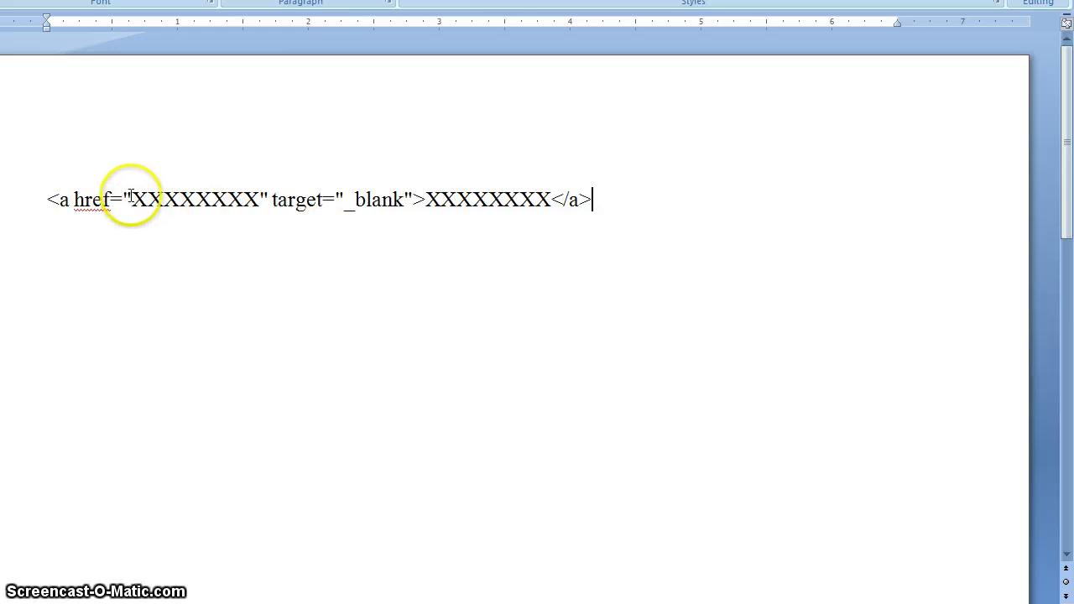
drag(134, 198, 254, 201)
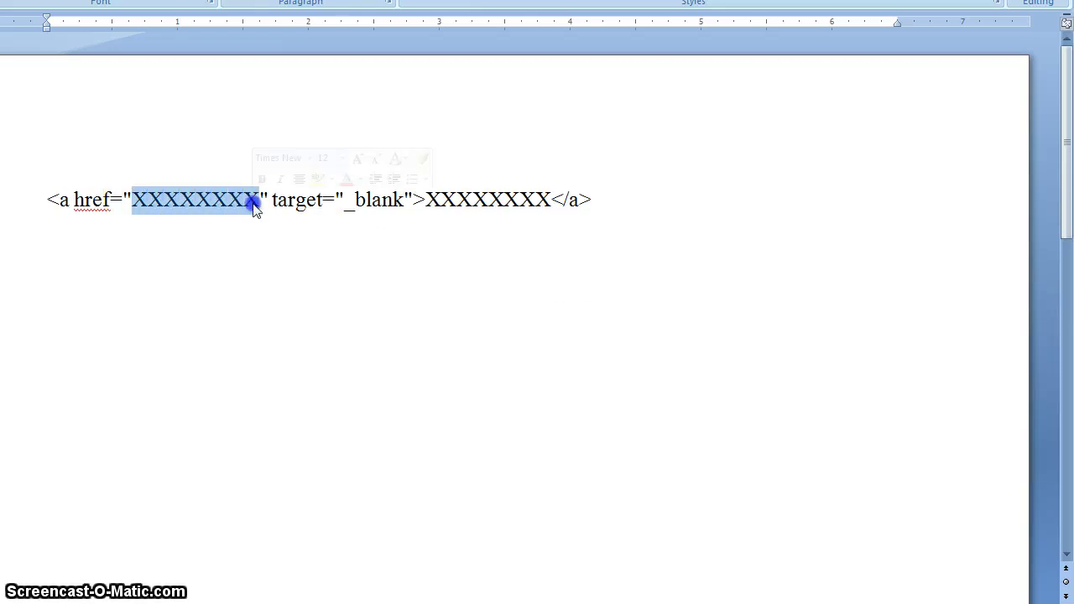
text(http://researchjournalassignments.blogspot.com/)
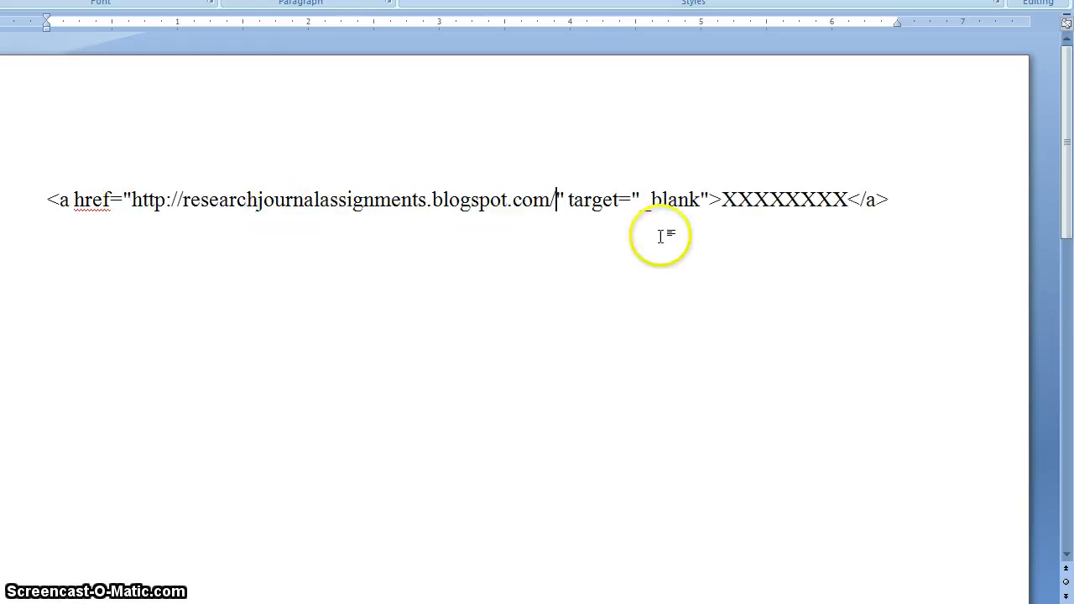
drag(722, 199, 845, 210)
text(http://researchjournalassignments.blogspot.com/)
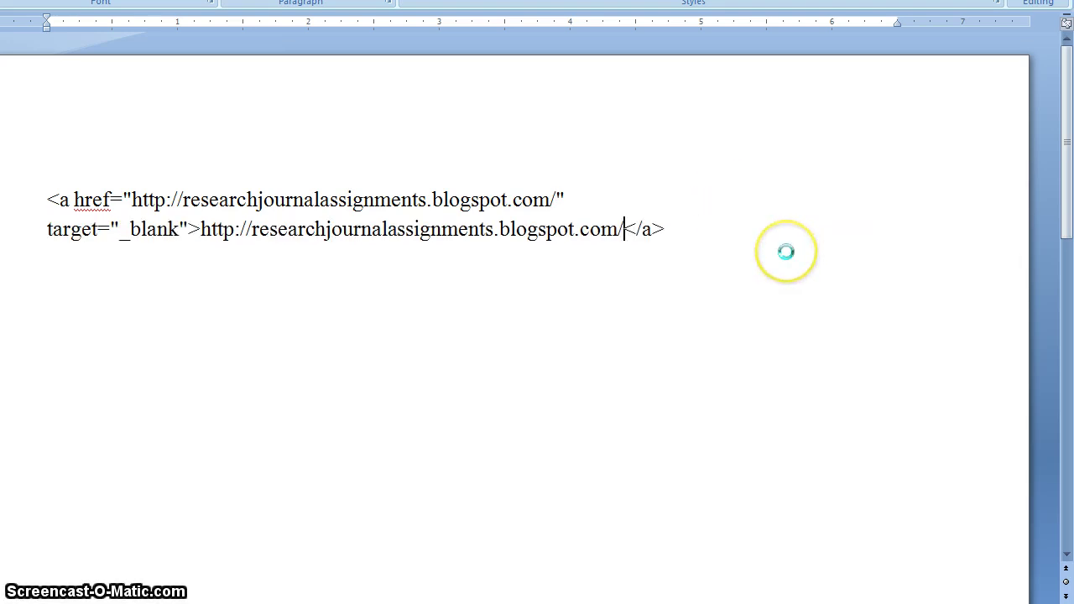
click(780, 252)
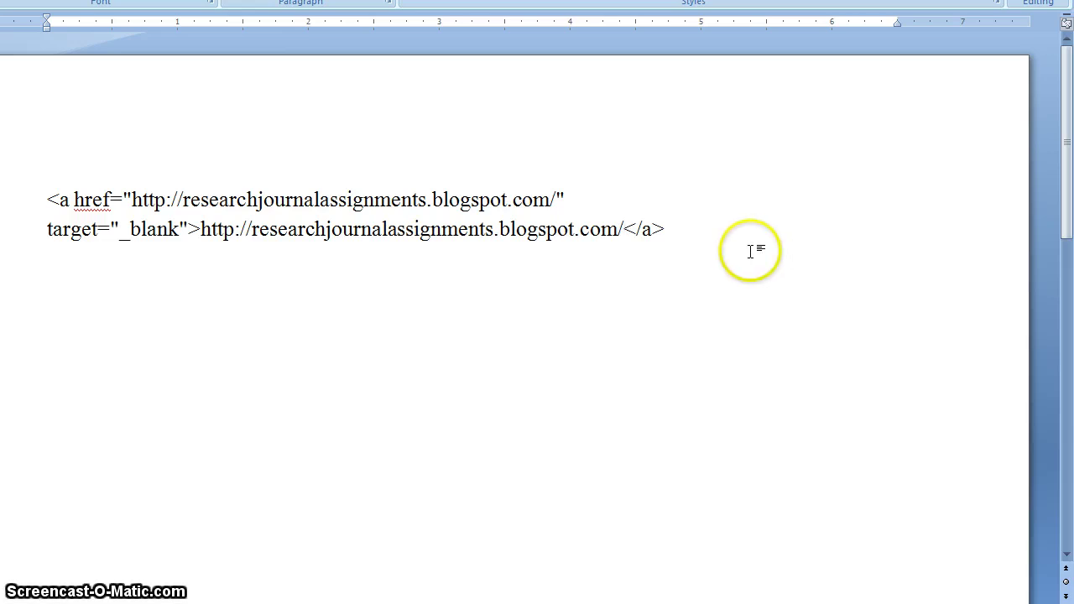
- Copy the complete link code for the Research Journal Assignments blog from the Word document
click(676, 228)
drag(676, 228, 42, 198)
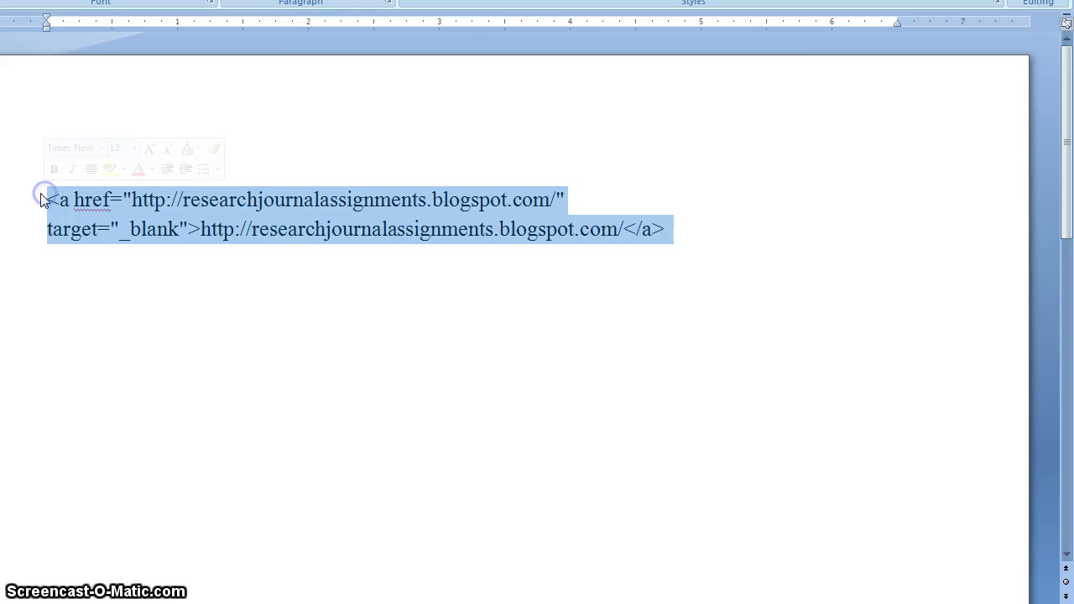
right_click(283, 201)
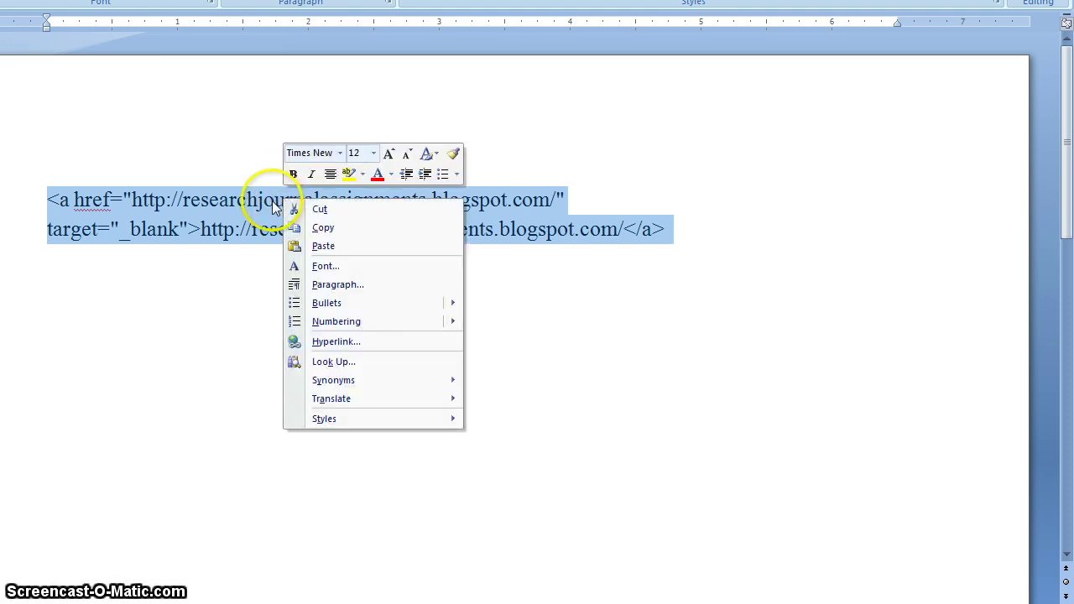
click(319, 230)
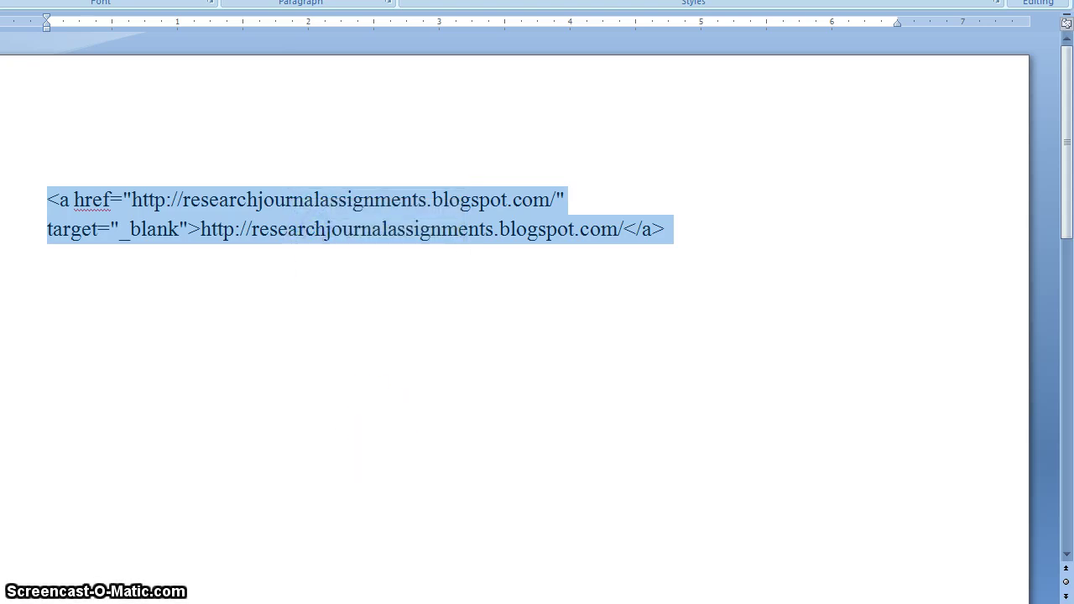
- Switch to the Blackboard RJA 1 Dropbox submission and paste the copied link code into its Submission text
click(203, 603)
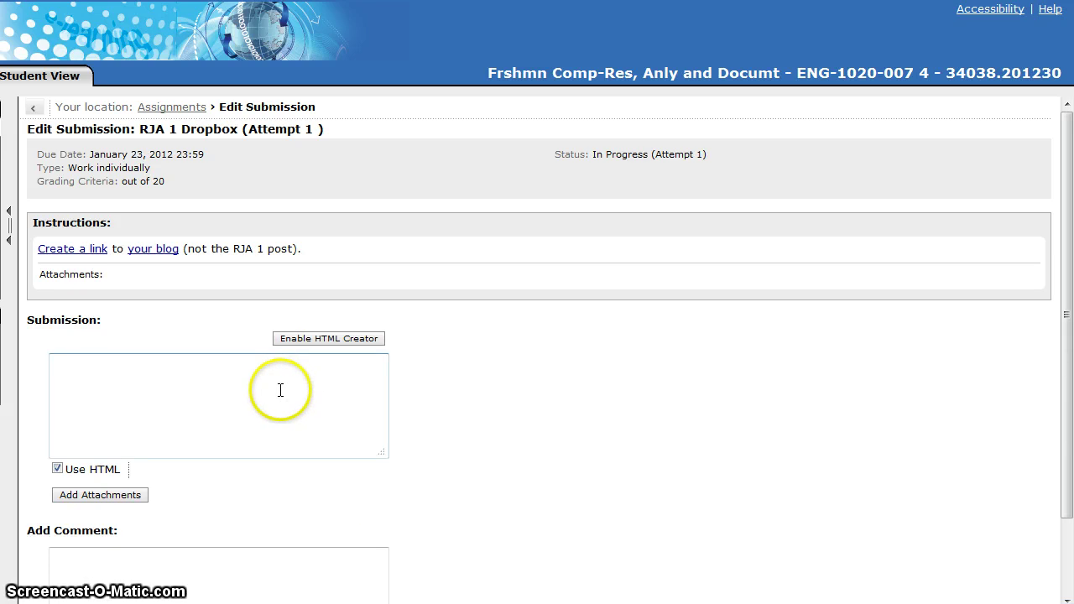
click(120, 372)
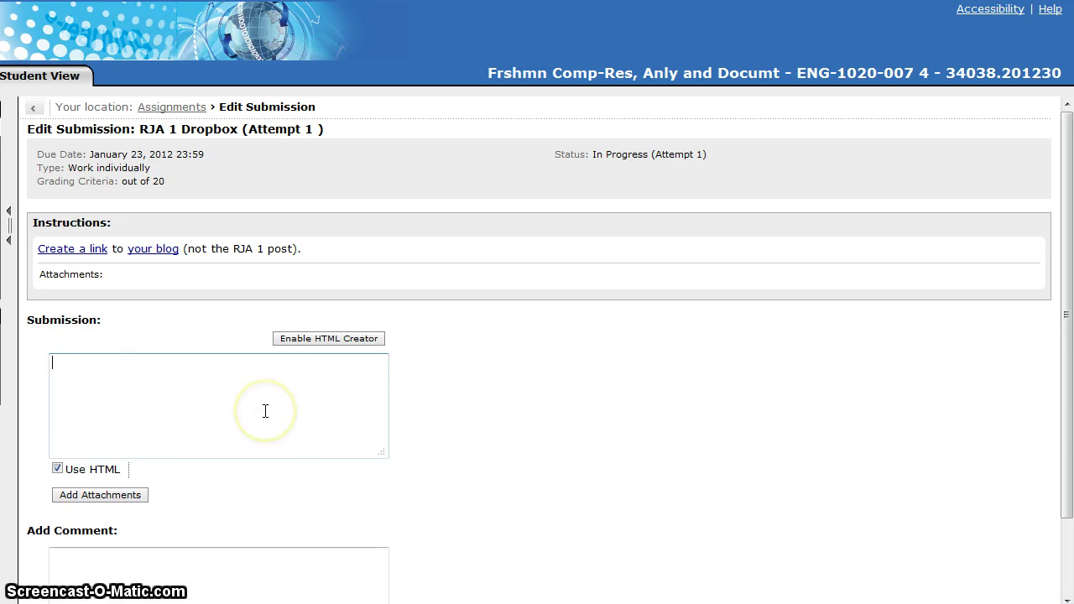
key(ctrl+v)
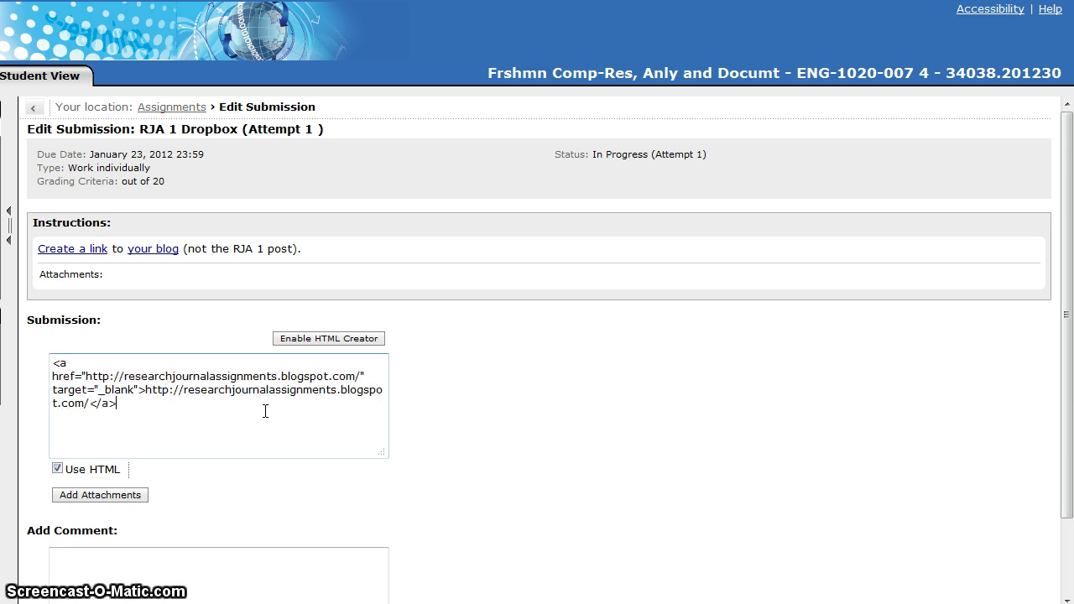
right_click(149, 402)
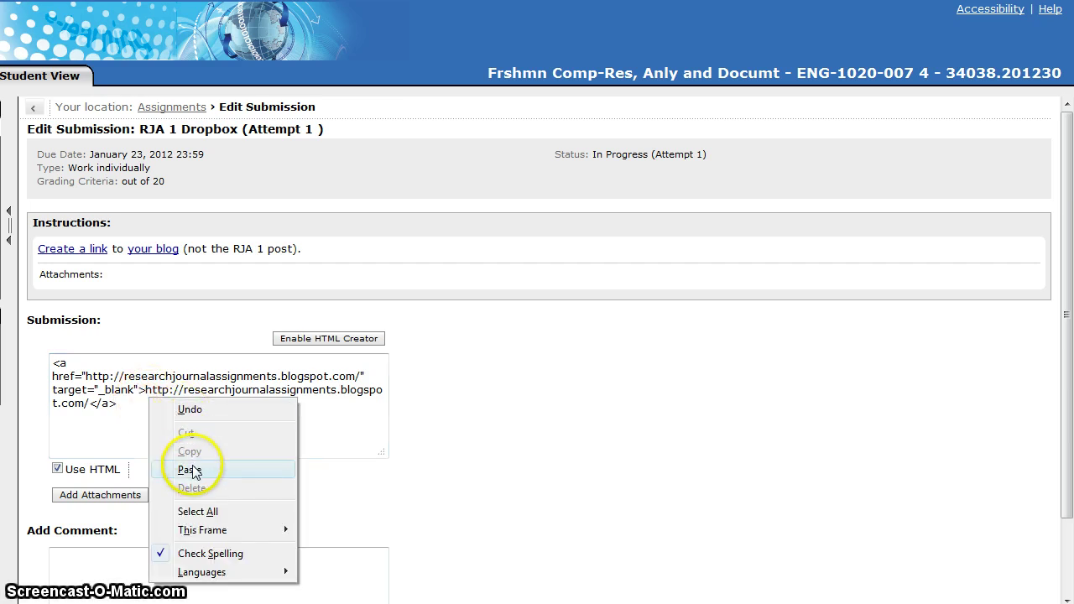
click(138, 469)
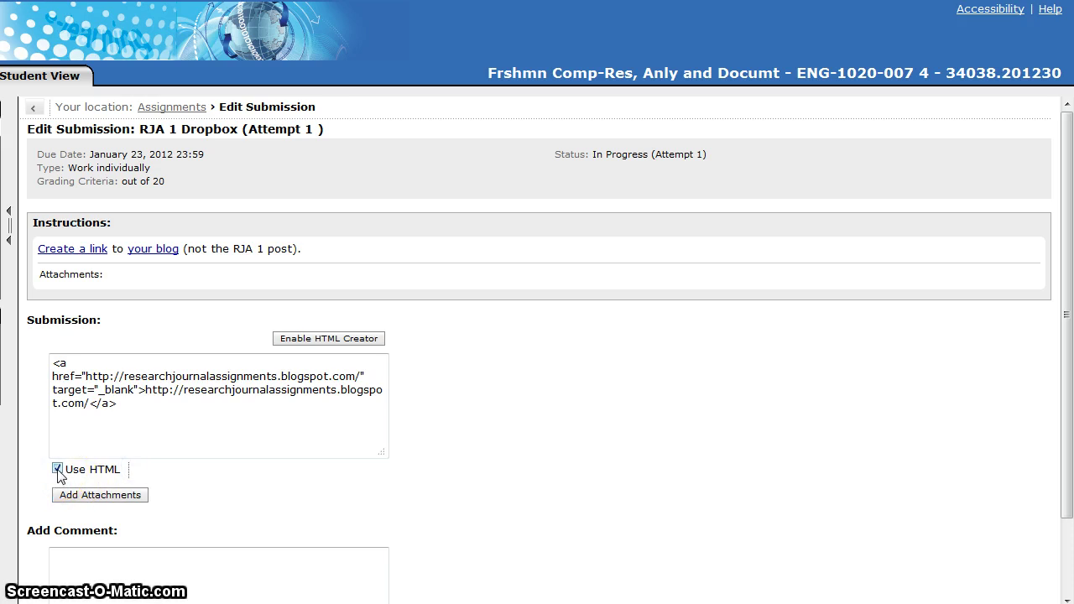
click(58, 469)
click(141, 470)
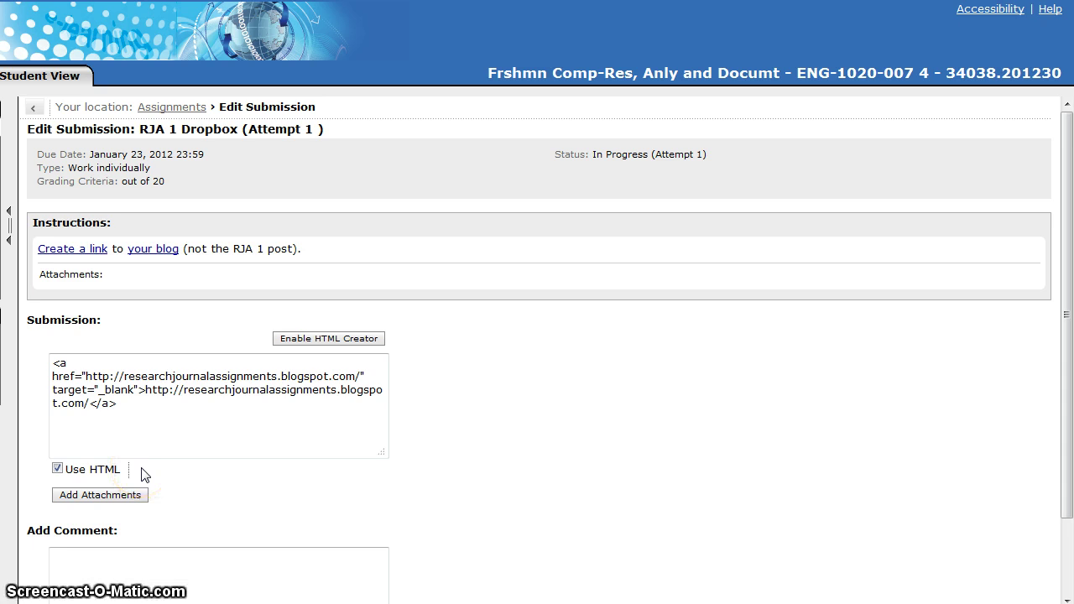
click(187, 410)
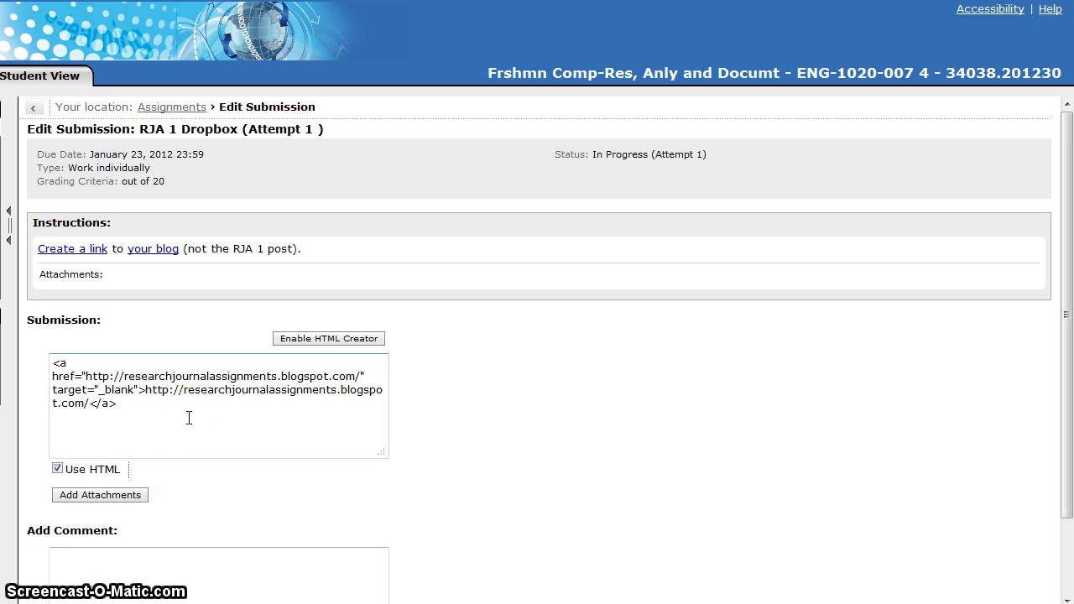
- Submit the RJA 1 Dropbox assignment, confirm the submission, and return to the Assignments list
scroll(188, 418, down, 2)
click(161, 457)
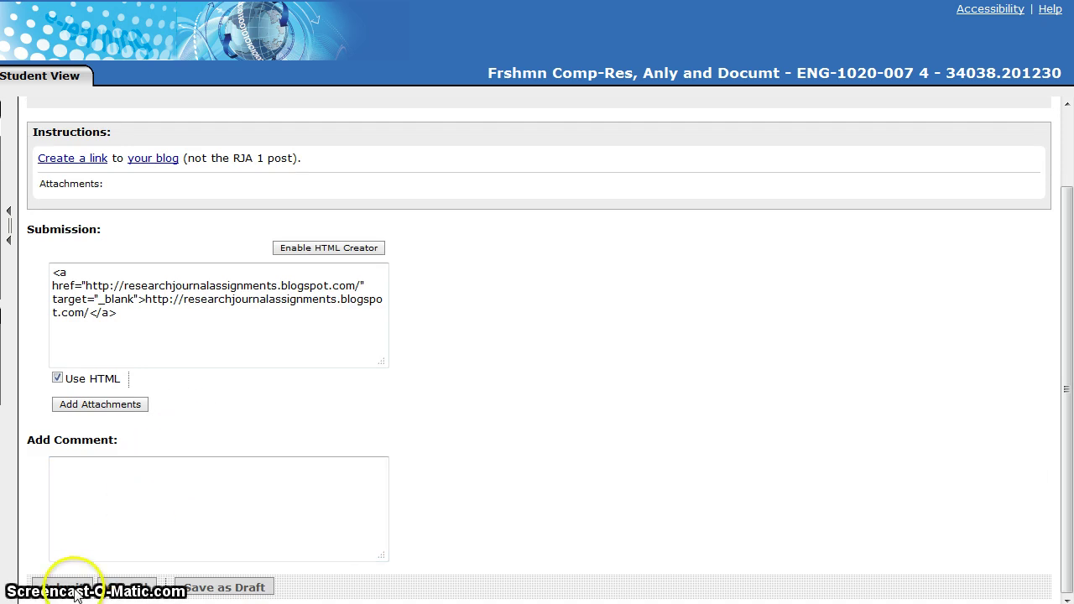
click(74, 589)
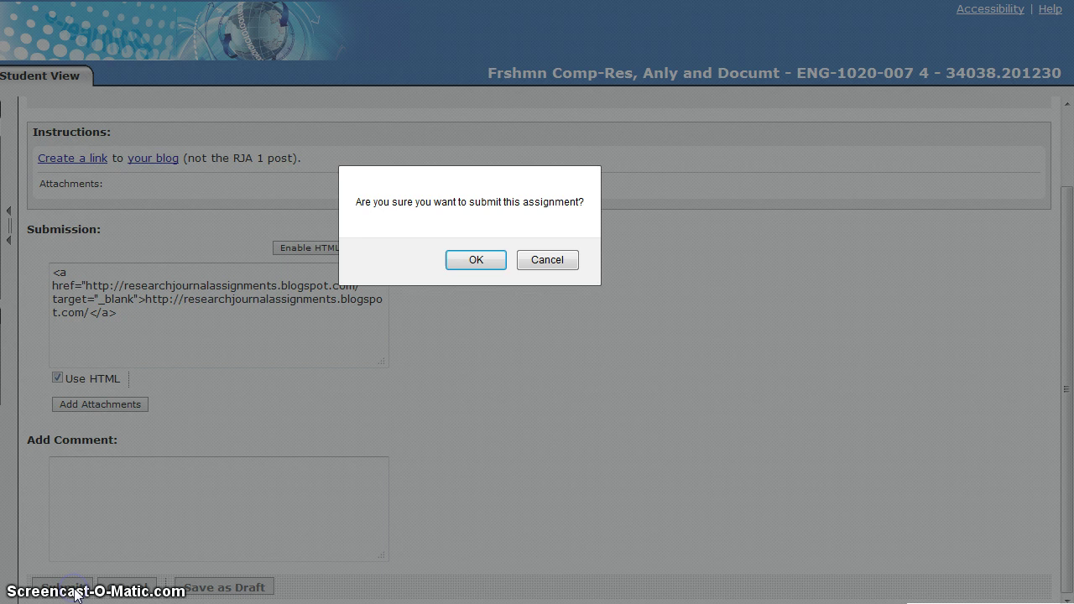
click(476, 260)
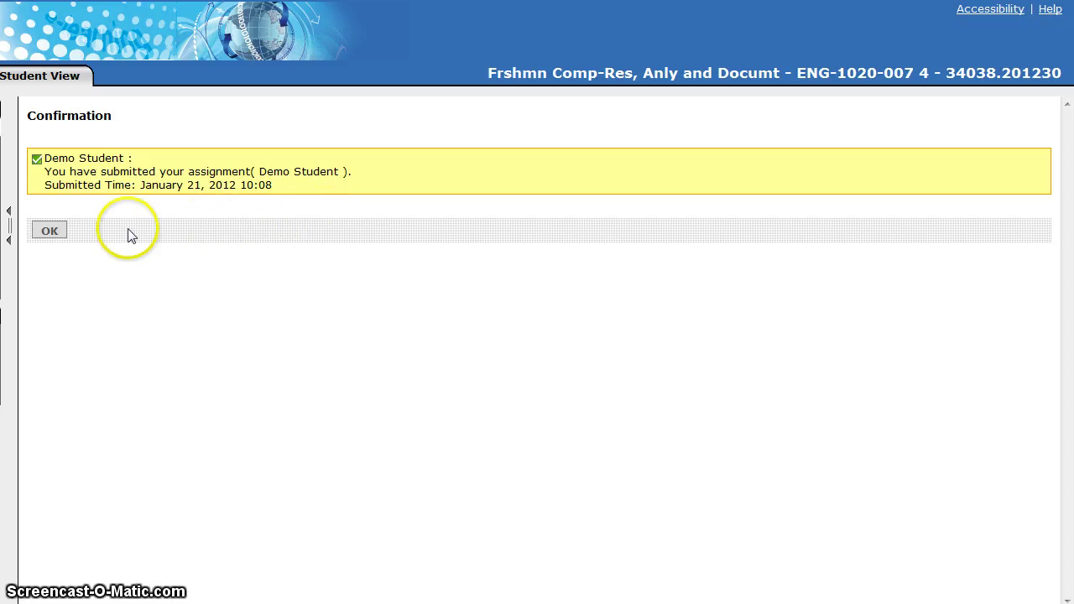
click(52, 232)
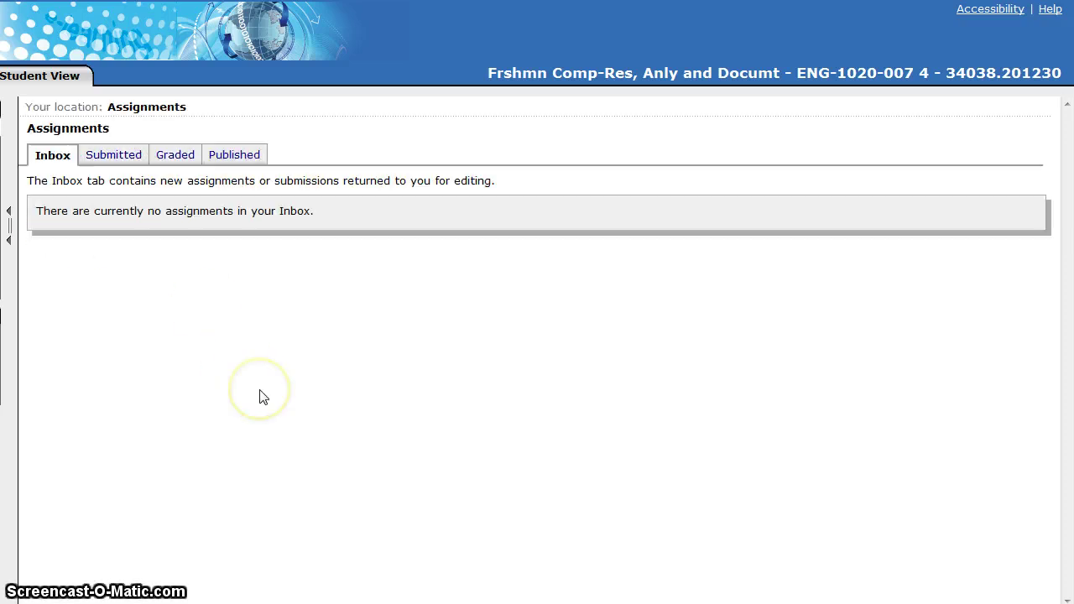